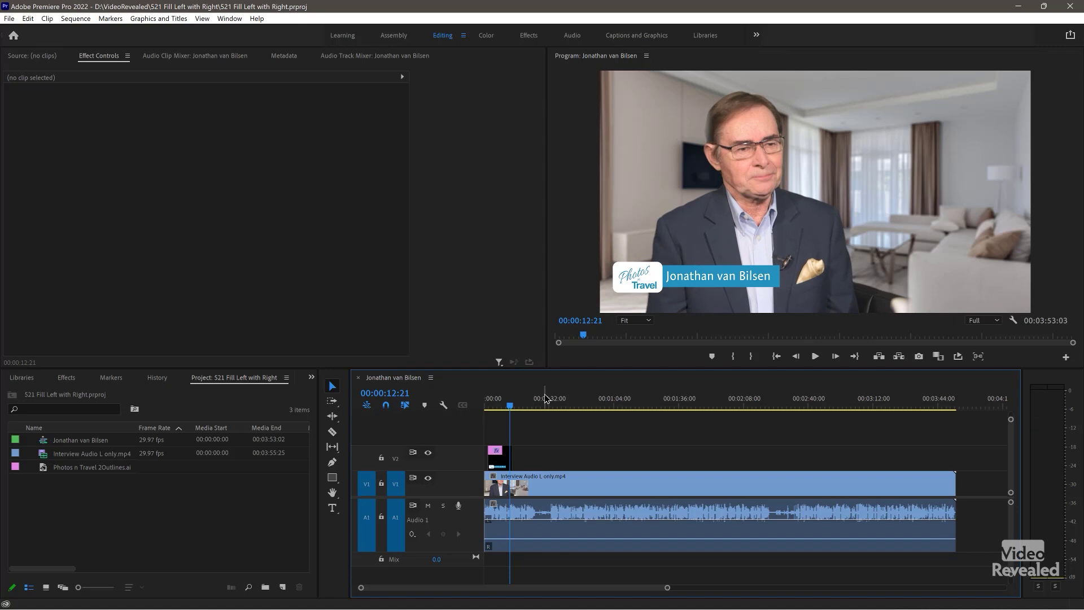
# Play the interview, then load its A1 audio clip into the Source Monitor and select it.
pyautogui.press('space')
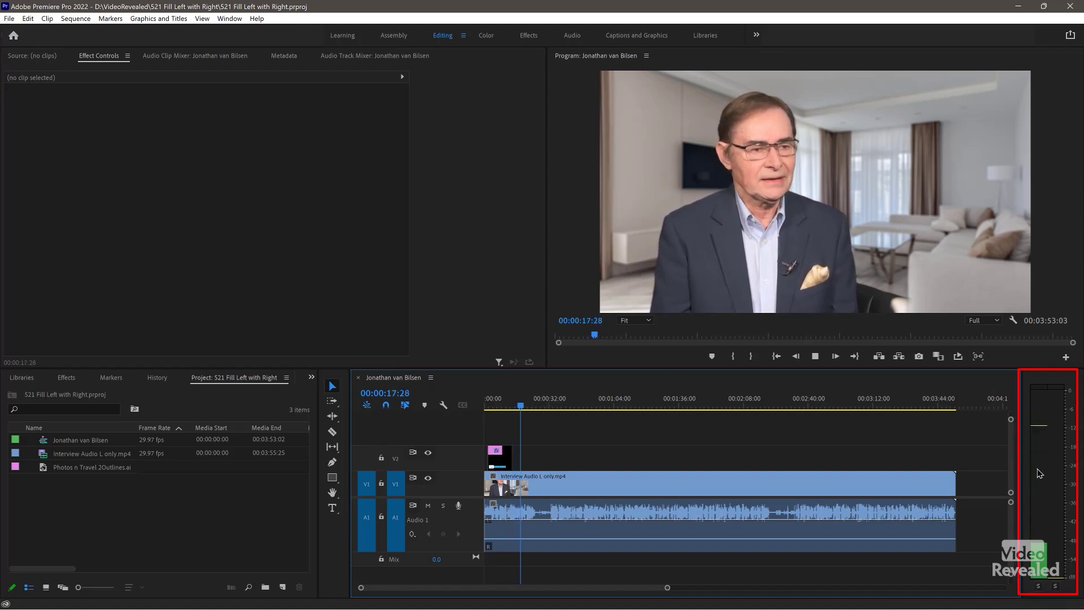
pyautogui.doubleClick(565, 508)
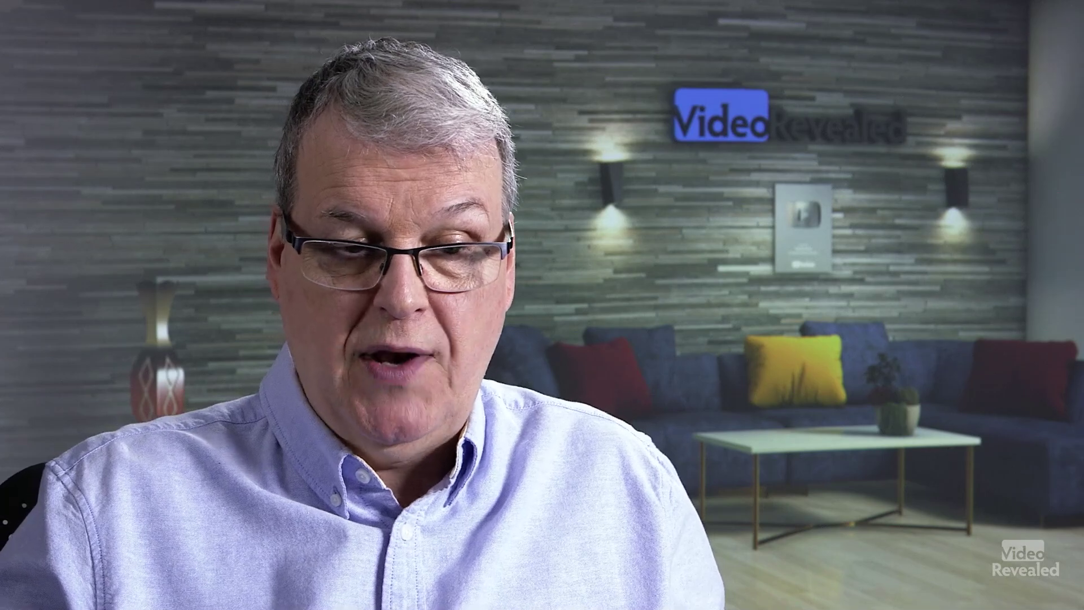
pyautogui.click(486, 528)
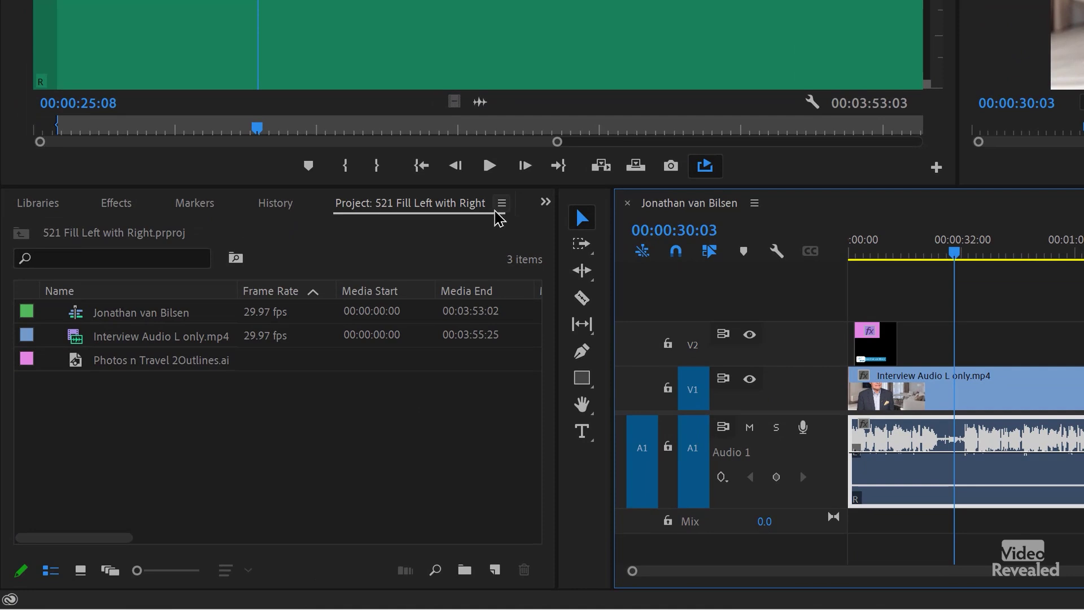
pyautogui.click(116, 209)
# Search 'fill', apply Fill Right with Left to the A1 interview clip, and play it back.
pyautogui.click(151, 230)
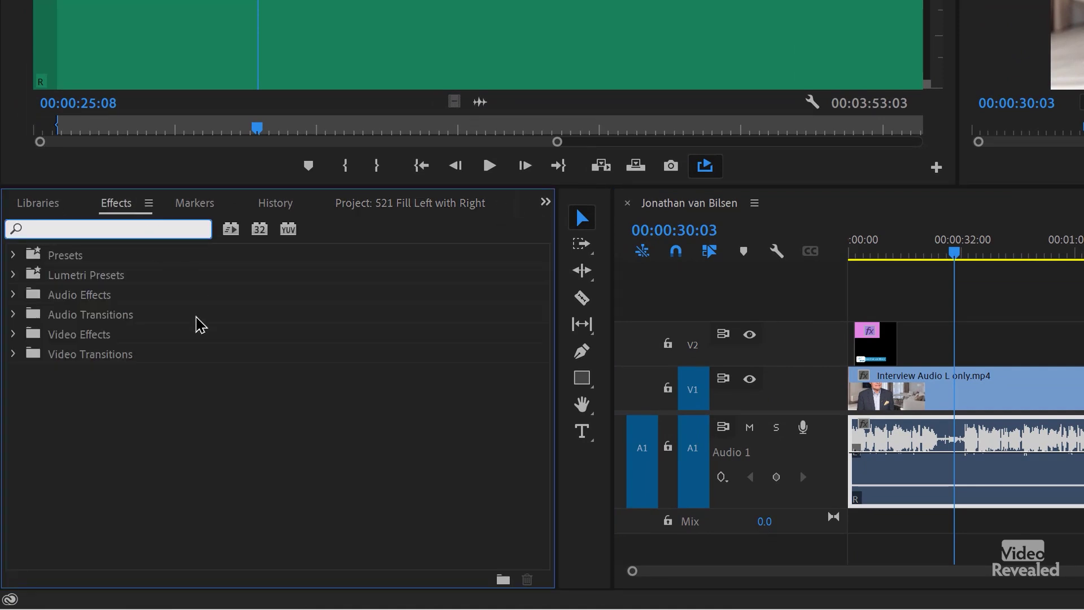
pyautogui.write('fill')
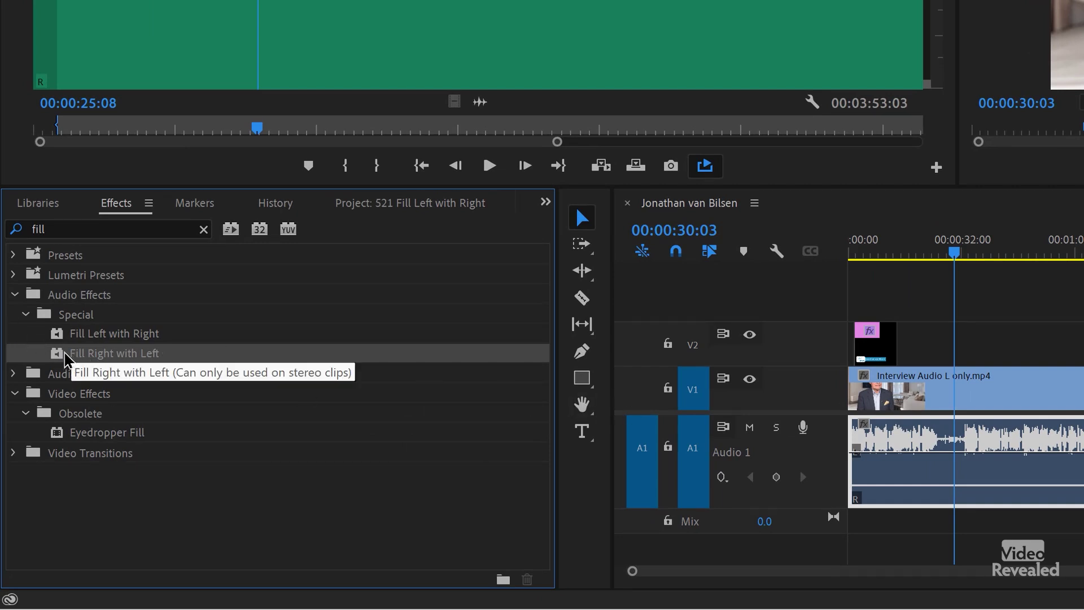
pyautogui.moveTo(90, 361); pyautogui.dragTo(659, 421)
pyautogui.moveTo(906, 497); pyautogui.dragTo(904, 478)
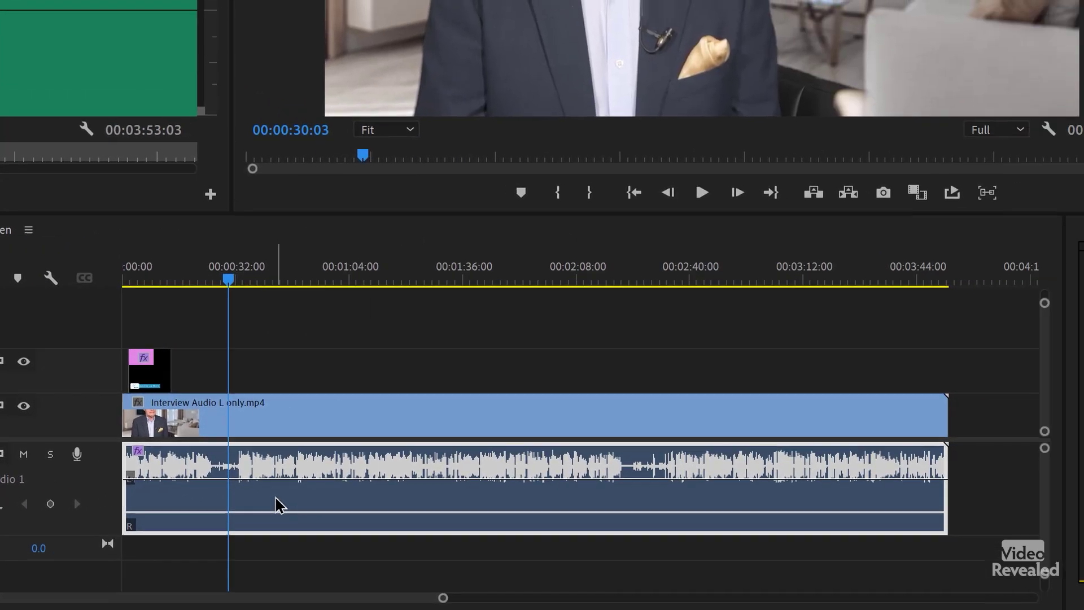
pyautogui.press('space')
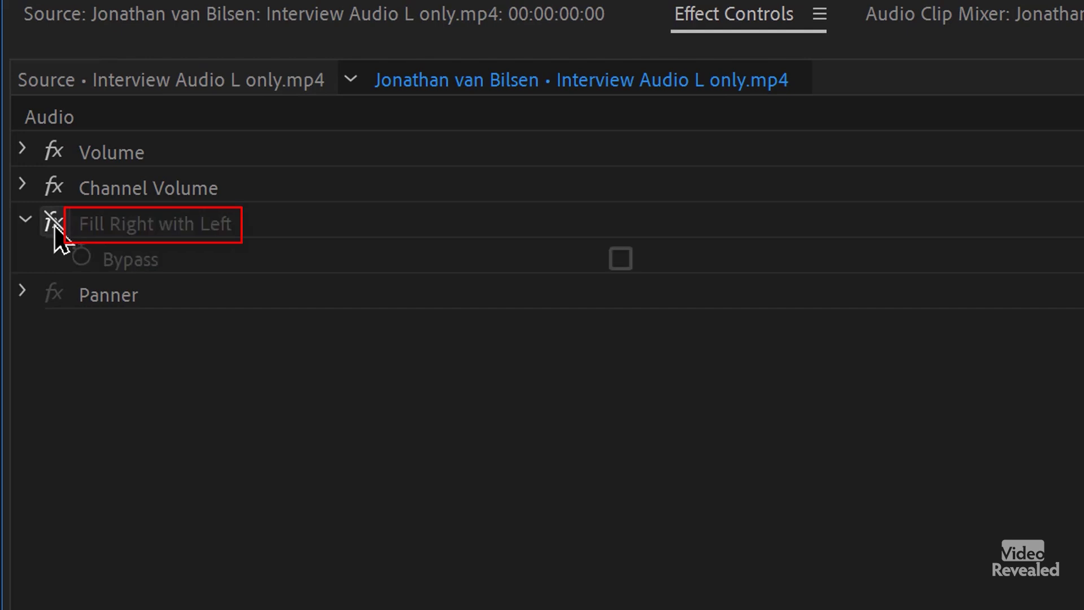
# Toggle the Fill Right with Left effect in Effect Controls, then delete it.
pyautogui.click(54, 224)
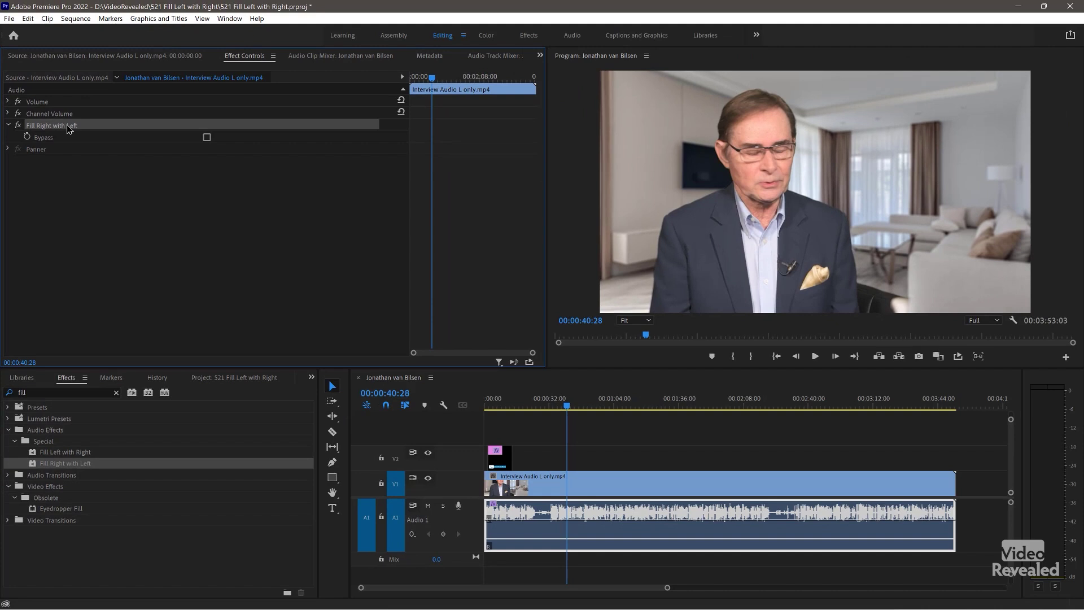
pyautogui.press('Delete')
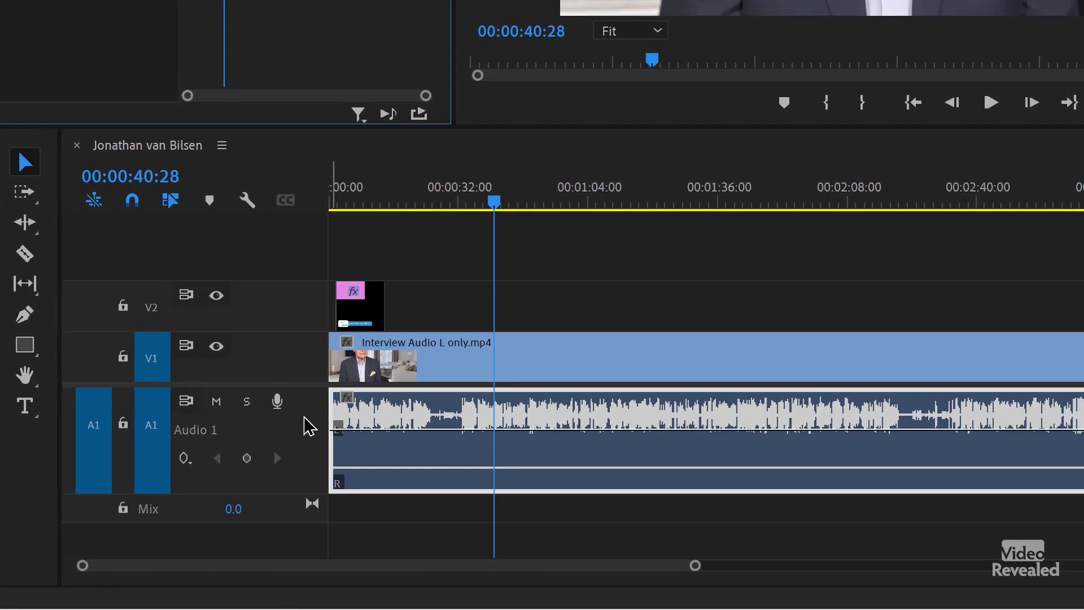
pyautogui.rightClick(308, 426)
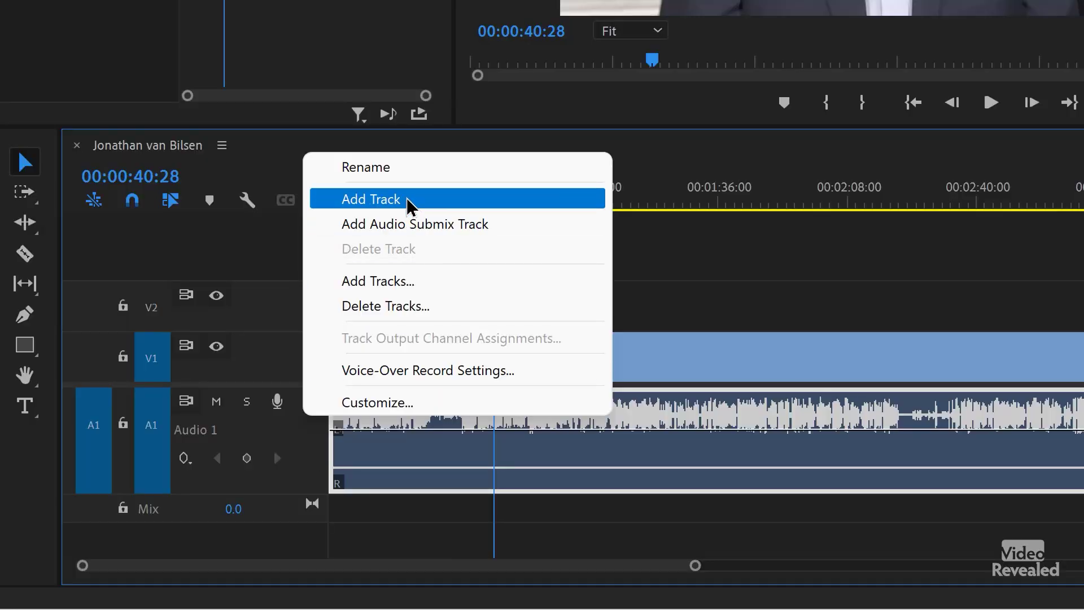
# Add one Mono audio track with placement Before First Track.
pyautogui.click(441, 282)
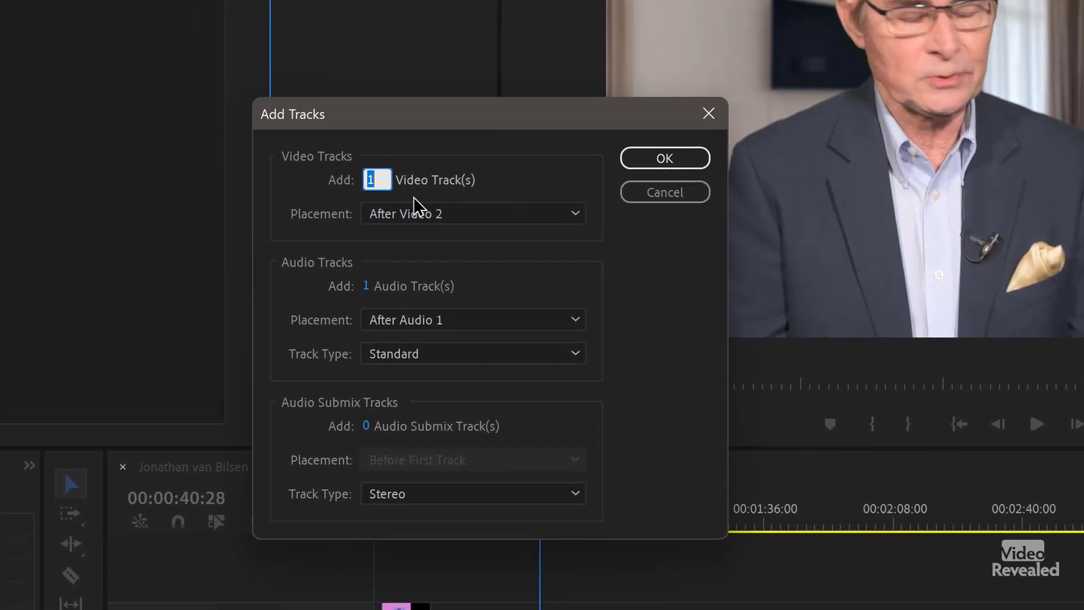
pyautogui.click(449, 324)
pyautogui.click(449, 344)
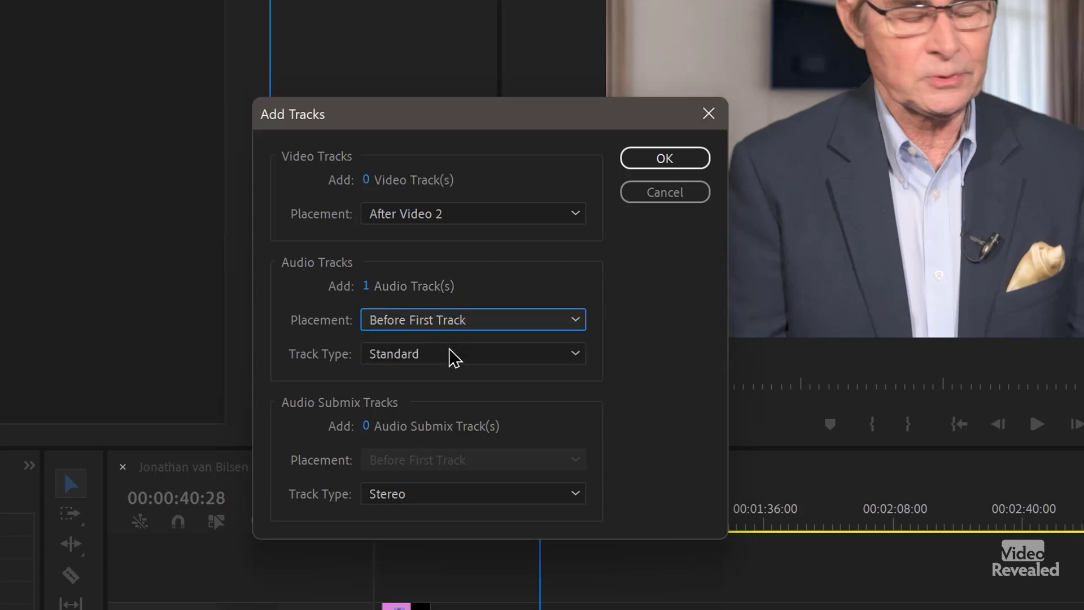
pyautogui.click(450, 353)
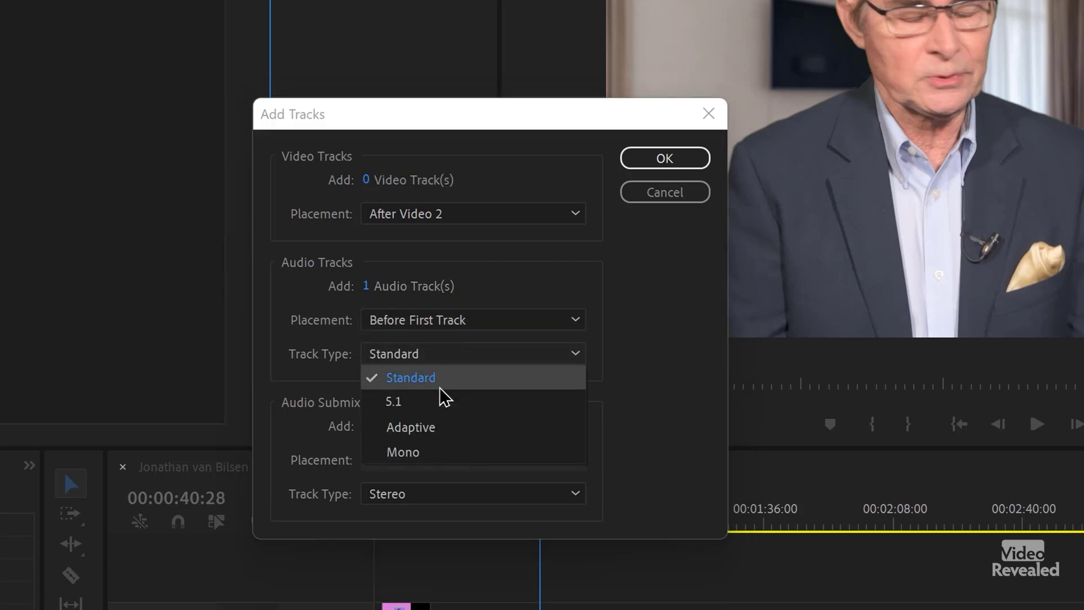
pyautogui.click(442, 454)
pyautogui.click(672, 165)
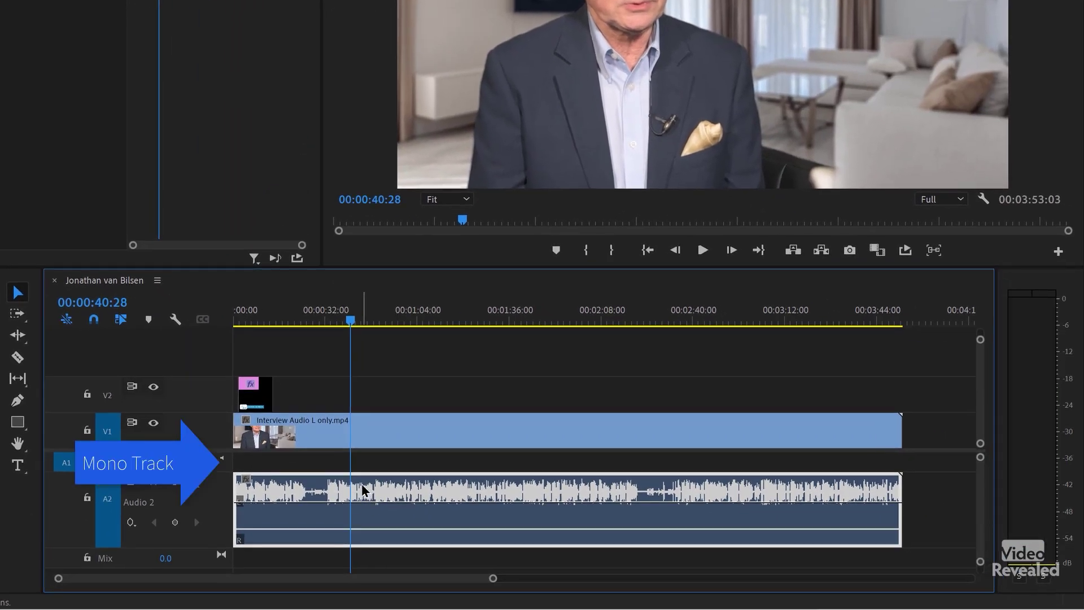
# Move the interview audio onto the new mono track and play it back.
pyautogui.moveTo(363, 490); pyautogui.dragTo(359, 468)
pyautogui.press('space')
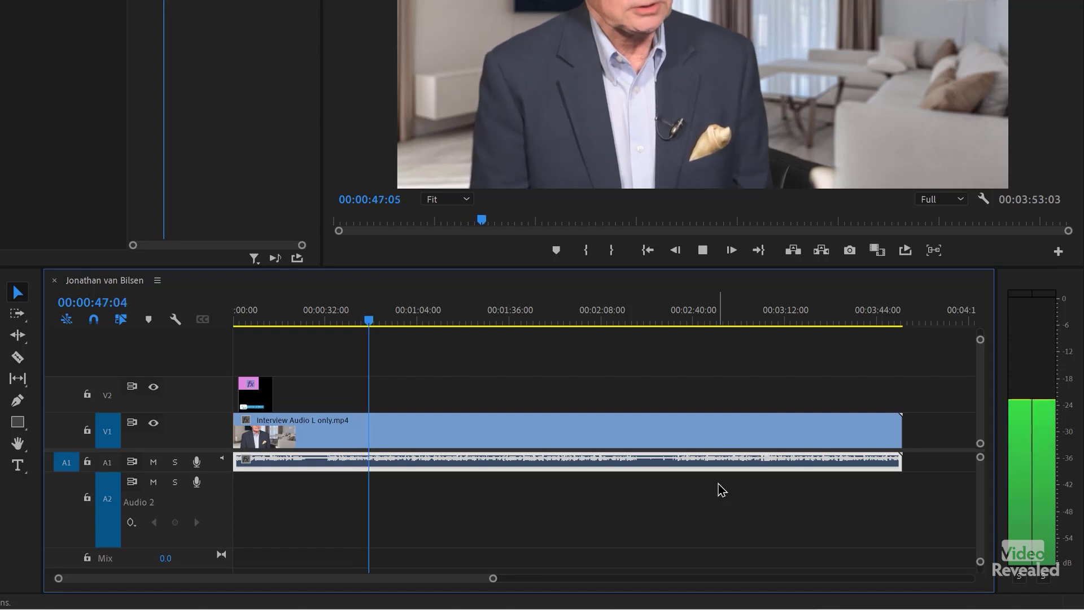
pyautogui.press('space')
# Undo the move and the added mono track, then show the Project panel's media.
pyautogui.hotkey('alt', 'Down')
pyautogui.hotkey('ctrl', 'z')
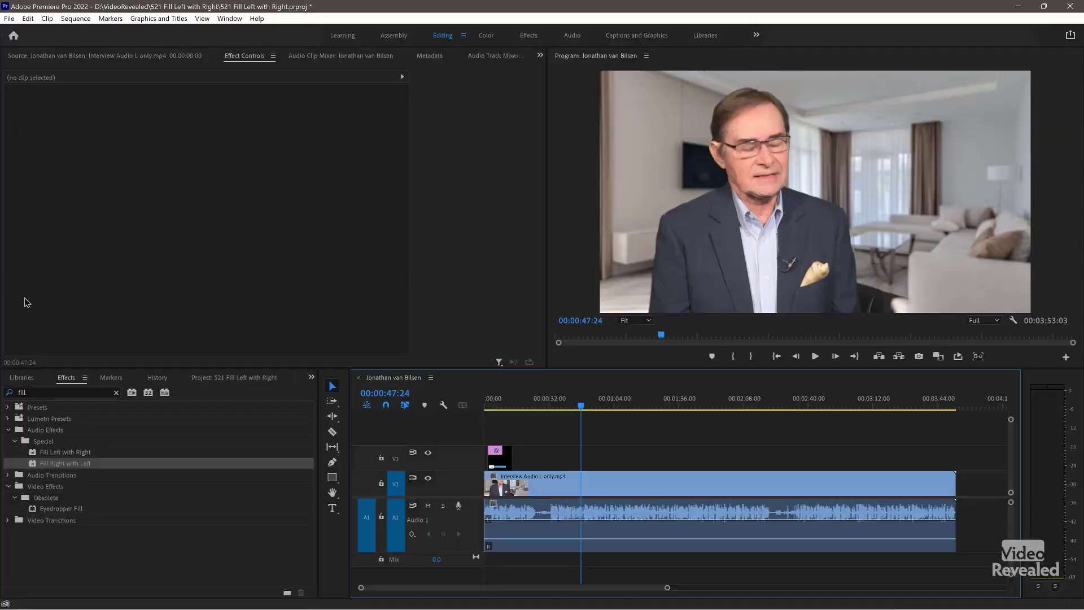
pyautogui.click(28, 381)
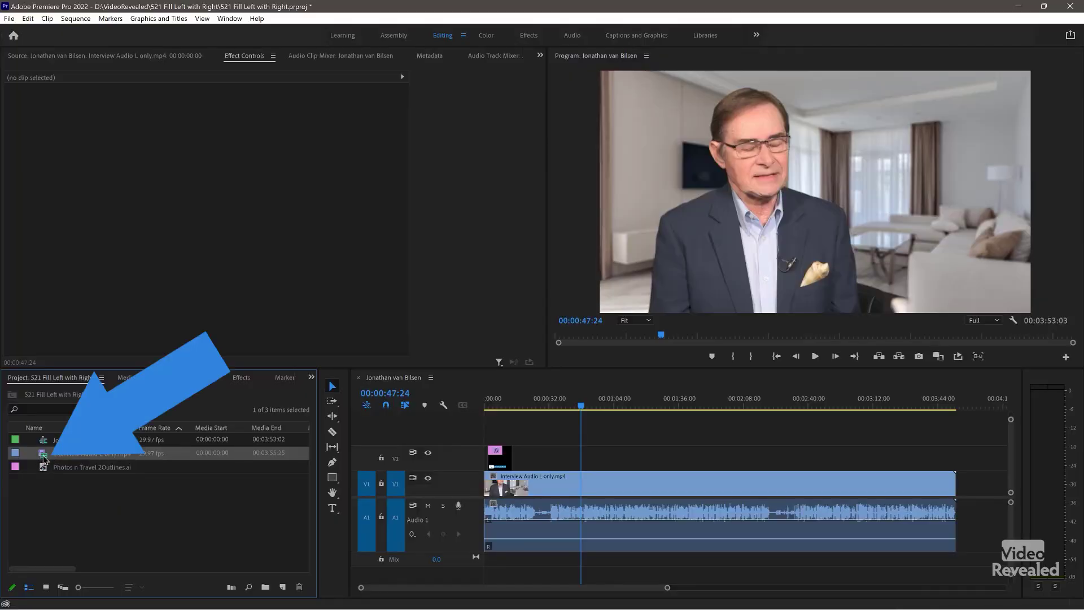
# Set the interview clip's Modify > Audio Channels Clip Channel Format to Mono.
pyautogui.rightClick(44, 459)
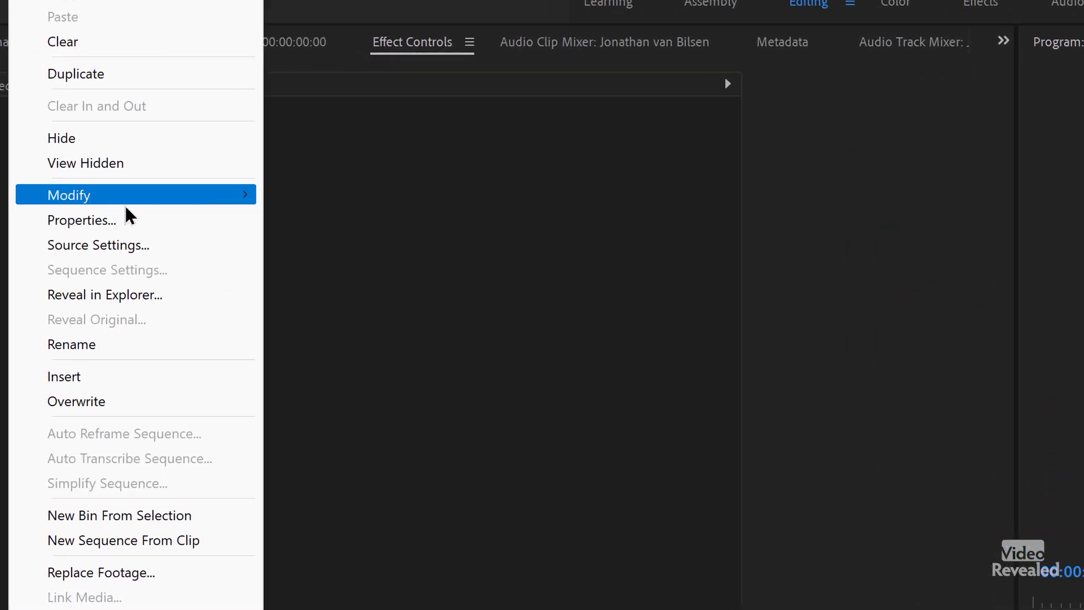
pyautogui.moveTo(129, 215)
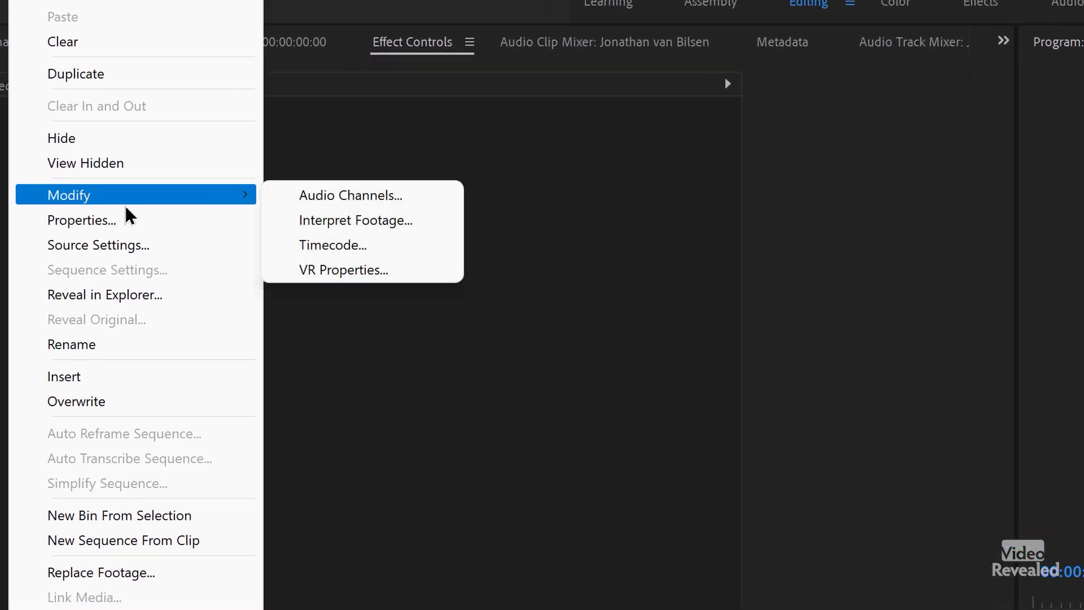
pyautogui.click(417, 205)
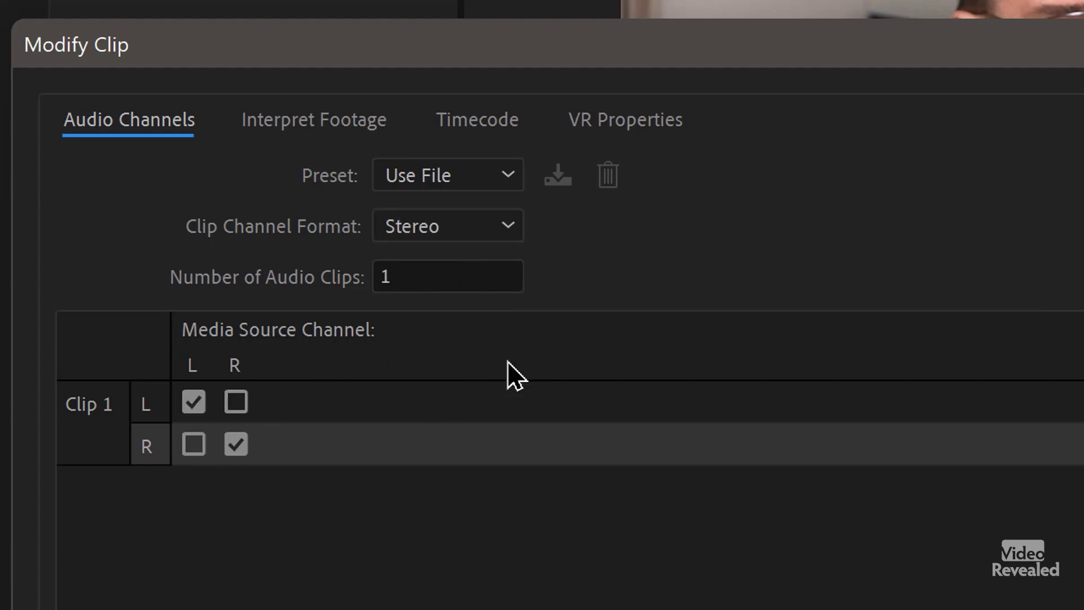
pyautogui.click(490, 225)
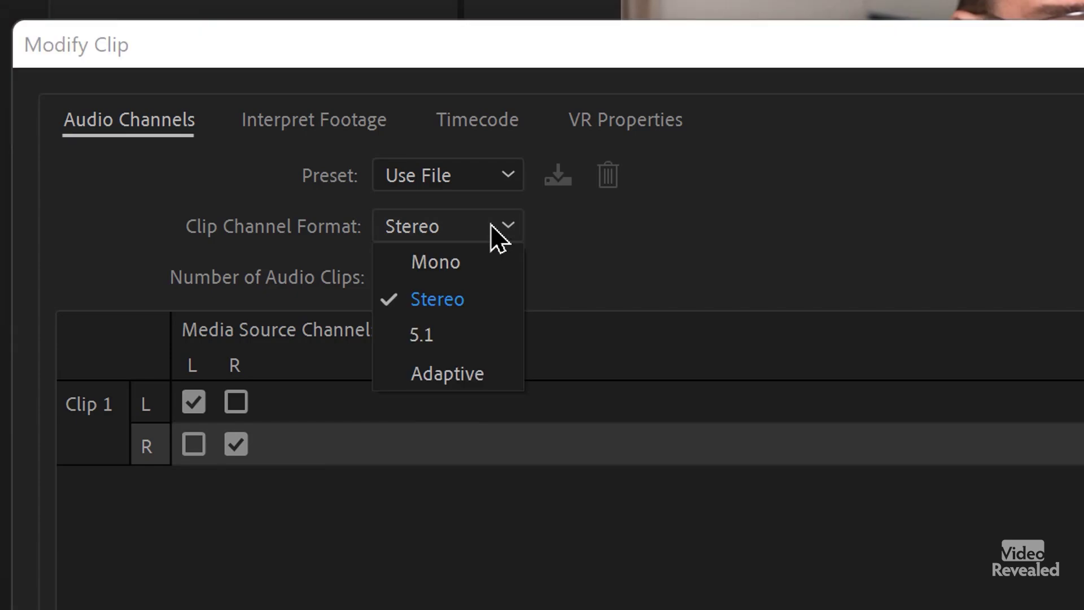
pyautogui.click(473, 272)
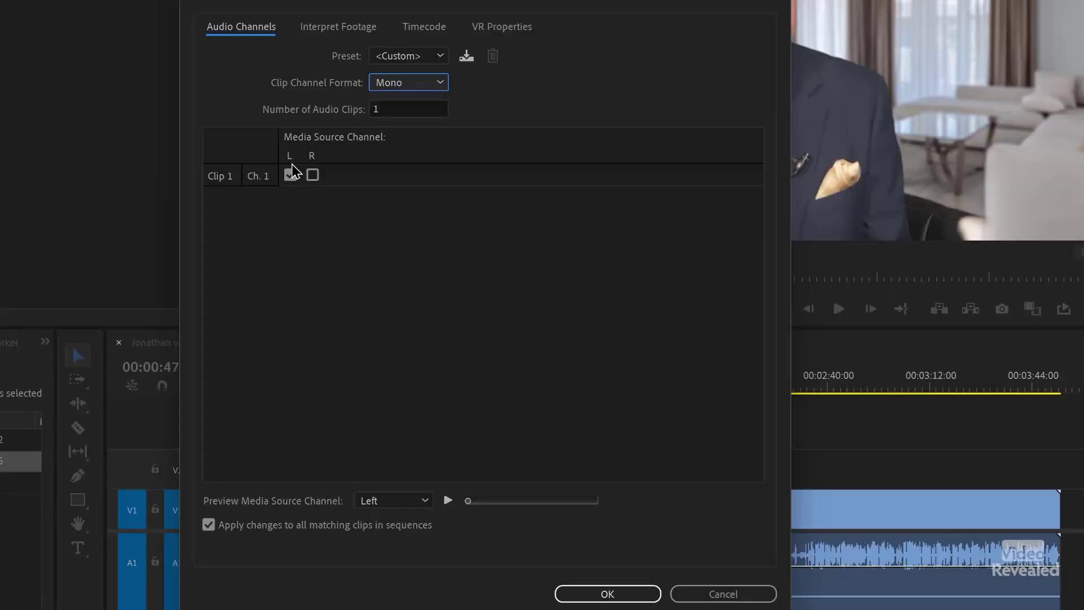
pyautogui.click(603, 594)
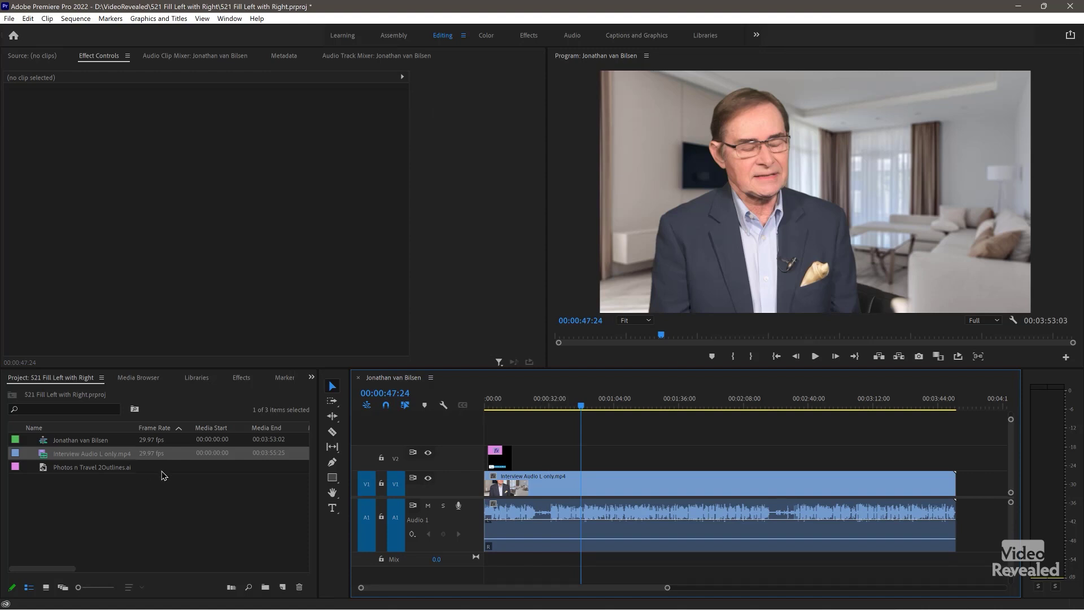
# Place a second copy of the mono interview clip after the original and play it.
pyautogui.scroll(-5, 548, 437)
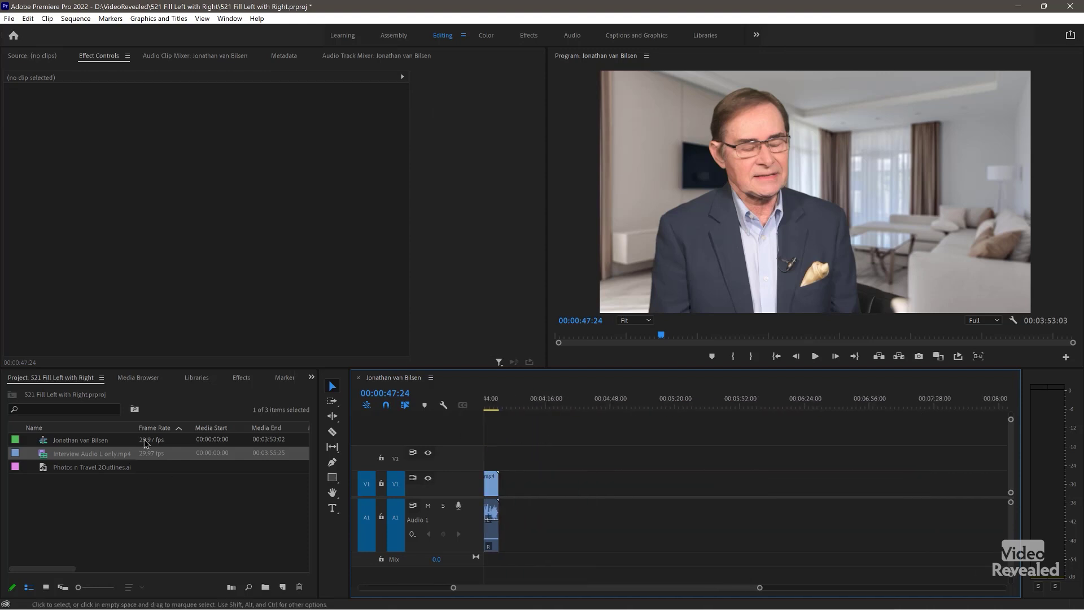
pyautogui.moveTo(249, 475)
pyautogui.mouseDown()
pyautogui.moveTo(395, 491)
pyautogui.moveTo(544, 488)
pyautogui.mouseUp()
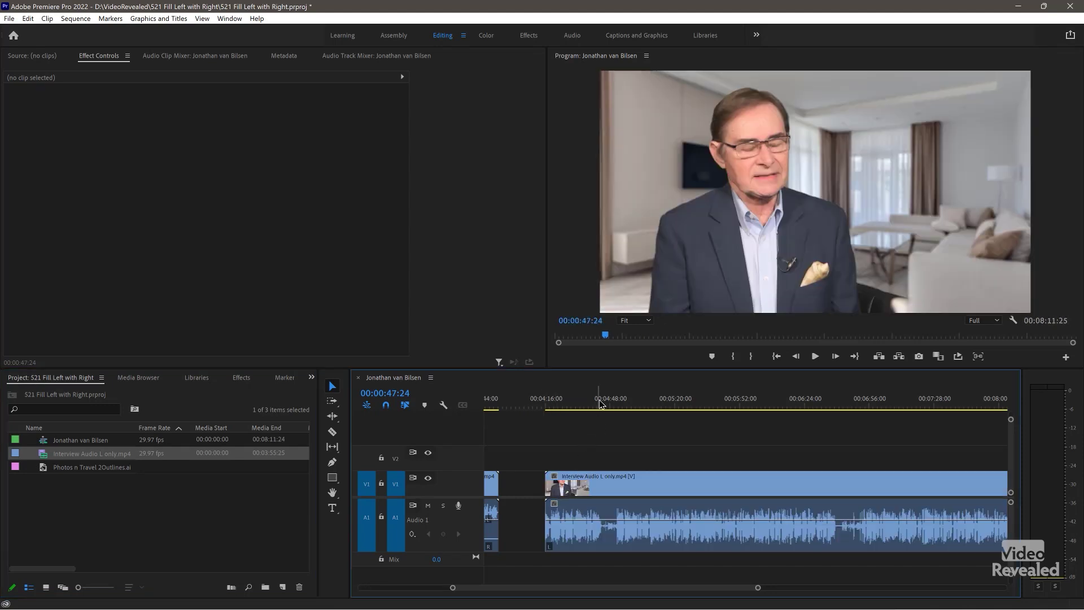
pyautogui.click(628, 402)
pyautogui.press('space')
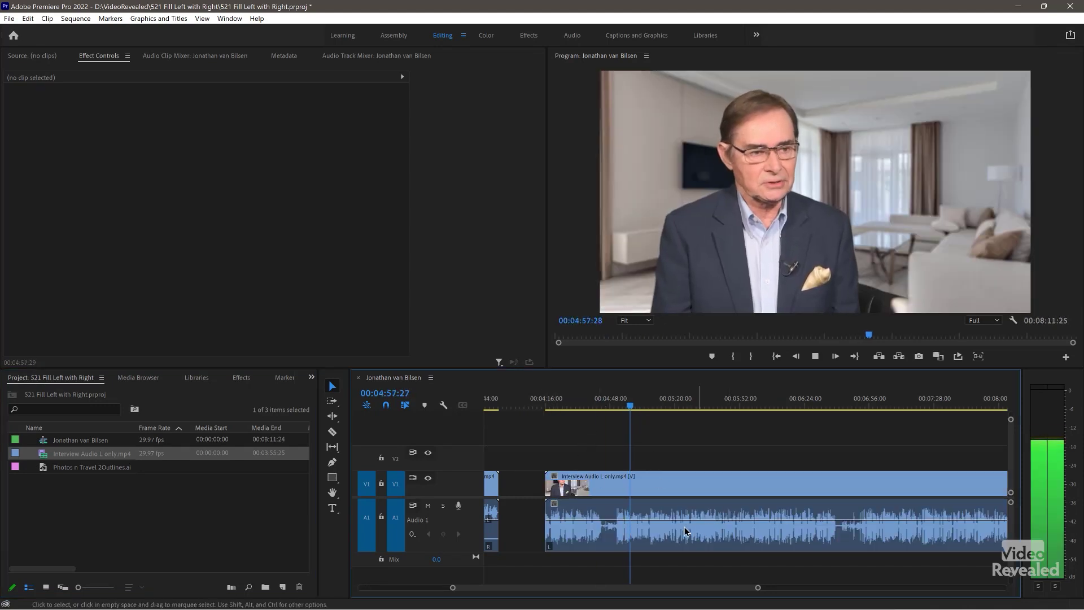